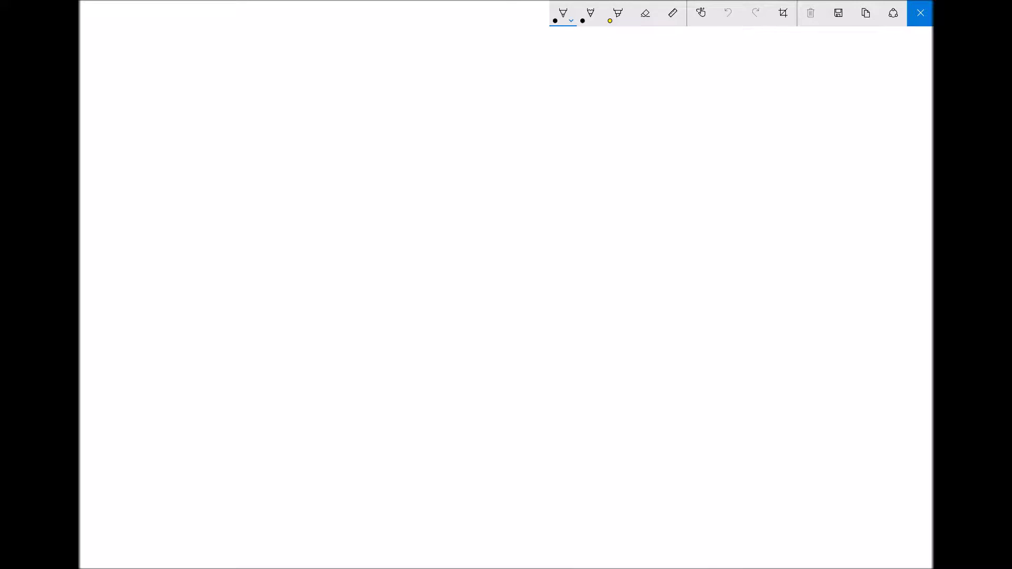
Step: Handwrite y = axⁿ in black ink and the note 'log E.s.' beneath it
mouse_move(361, 86)
left_mouse_down()
mouse_move(390, 84)
mouse_move(375, 109)
mouse_move(432, 89)
left_mouse_up()
left_click_drag(432, 97, 415, 97)
mouse_move(452, 88)
left_mouse_down()
mouse_move(466, 86)
mouse_move(473, 104)
mouse_move(548, 84)
left_mouse_up()
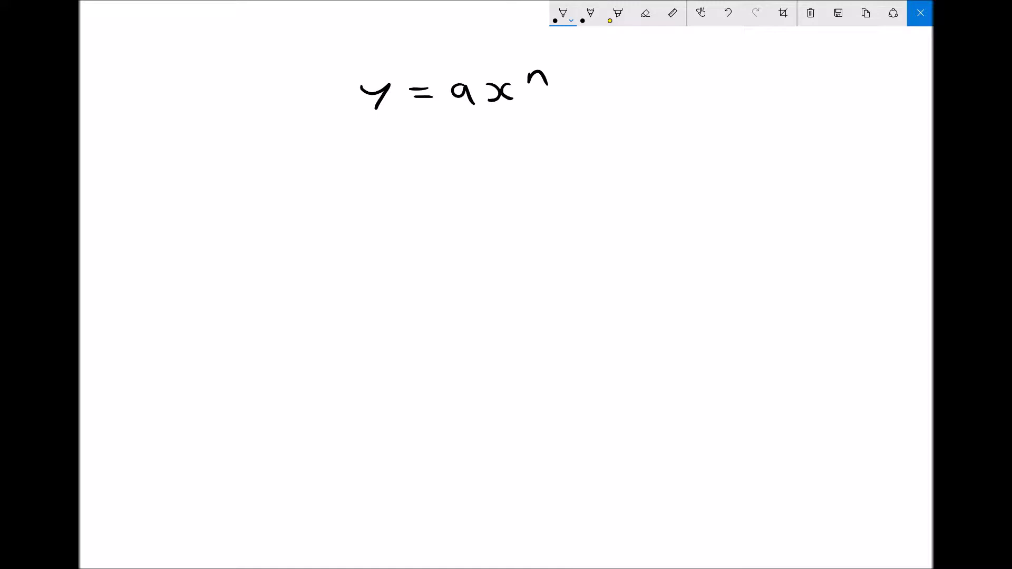
mouse_move(188, 139)
left_mouse_down()
mouse_move(191, 158)
mouse_move(228, 154)
mouse_move(232, 170)
mouse_move(252, 151)
mouse_move(280, 162)
left_mouse_up()
left_click(301, 161)
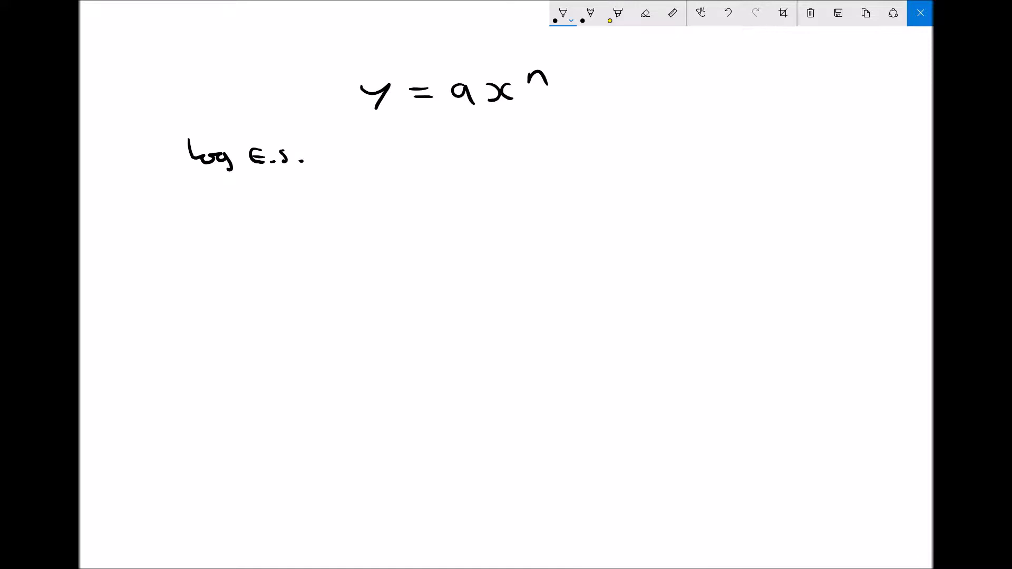
Step: Write log(y) = log(axⁿ) under the 'log E.s.' note
mouse_move(325, 188)
left_mouse_down()
mouse_move(343, 207)
mouse_move(367, 203)
mouse_move(365, 218)
mouse_move(401, 209)
left_mouse_up()
mouse_move(411, 202)
left_mouse_down()
mouse_move(402, 221)
mouse_move(426, 222)
left_mouse_up()
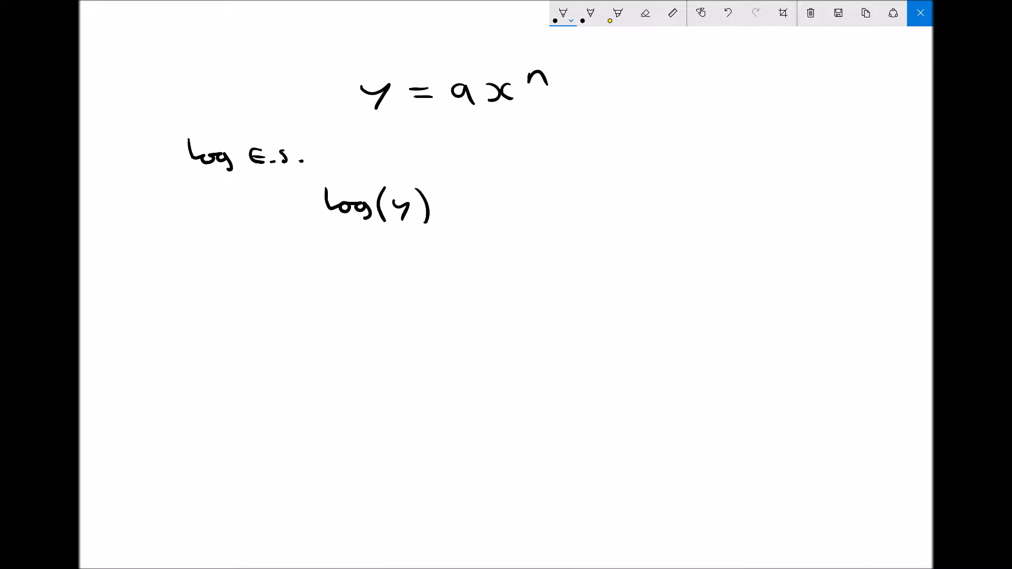
mouse_move(458, 197)
left_mouse_down()
mouse_move(507, 175)
mouse_move(530, 199)
left_mouse_up()
mouse_move(533, 198)
left_mouse_down()
mouse_move(525, 203)
mouse_move(534, 194)
left_mouse_up()
mouse_move(546, 193)
left_mouse_down()
mouse_move(537, 198)
mouse_move(548, 213)
left_mouse_up()
mouse_move(584, 185)
left_mouse_down()
mouse_move(623, 200)
mouse_move(640, 180)
mouse_move(661, 180)
mouse_move(650, 213)
left_mouse_up()
left_click_drag(570, 172, 574, 213)
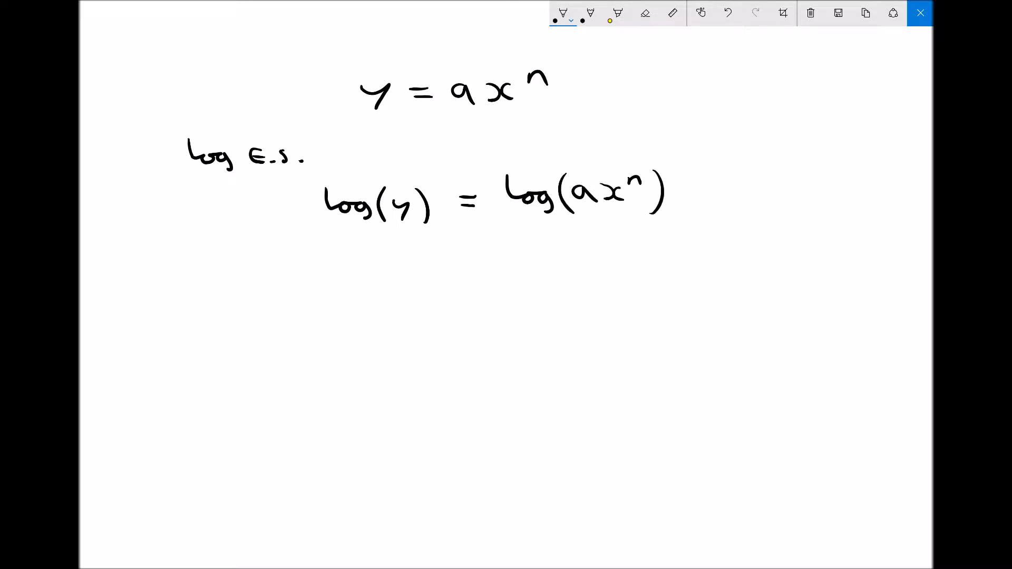
left_click(563, 13)
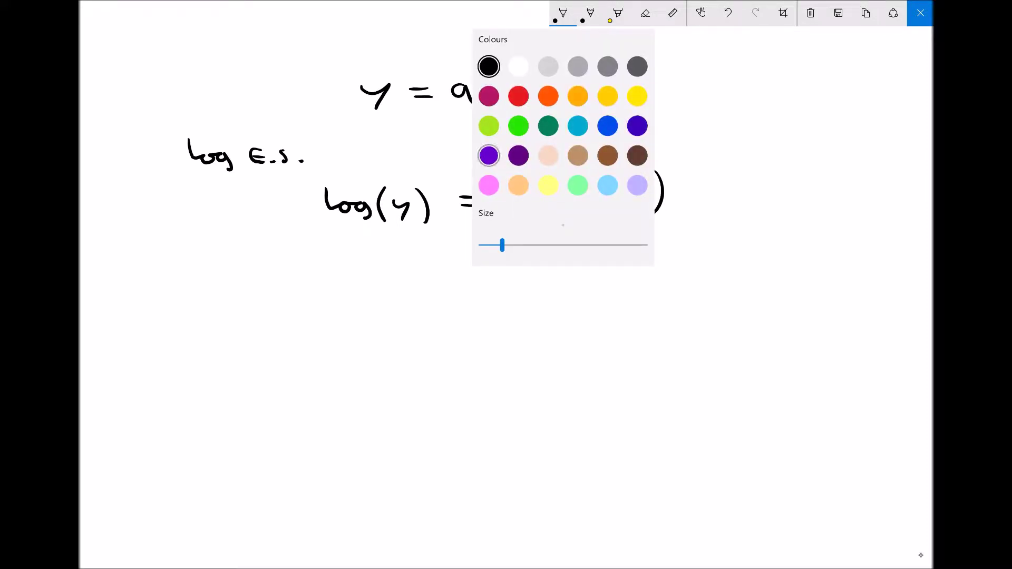
Step: Write the product rule log AB = log A + log B in purple beside the equation
left_click(489, 155)
mouse_move(708, 160)
left_mouse_down()
mouse_move(722, 188)
mouse_move(743, 185)
mouse_move(746, 203)
mouse_move(774, 196)
mouse_move(773, 184)
mouse_move(786, 194)
left_mouse_up()
mouse_move(728, 230)
left_mouse_down()
mouse_move(791, 231)
mouse_move(785, 248)
left_mouse_up()
mouse_move(806, 241)
left_mouse_down()
mouse_move(815, 222)
mouse_move(822, 241)
left_mouse_up()
mouse_move(813, 234)
left_mouse_down()
mouse_move(837, 239)
mouse_move(839, 228)
left_mouse_up()
mouse_move(857, 211)
left_mouse_down()
mouse_move(856, 232)
mouse_move(875, 231)
mouse_move(879, 255)
left_mouse_up()
left_click_drag(898, 219, 901, 244)
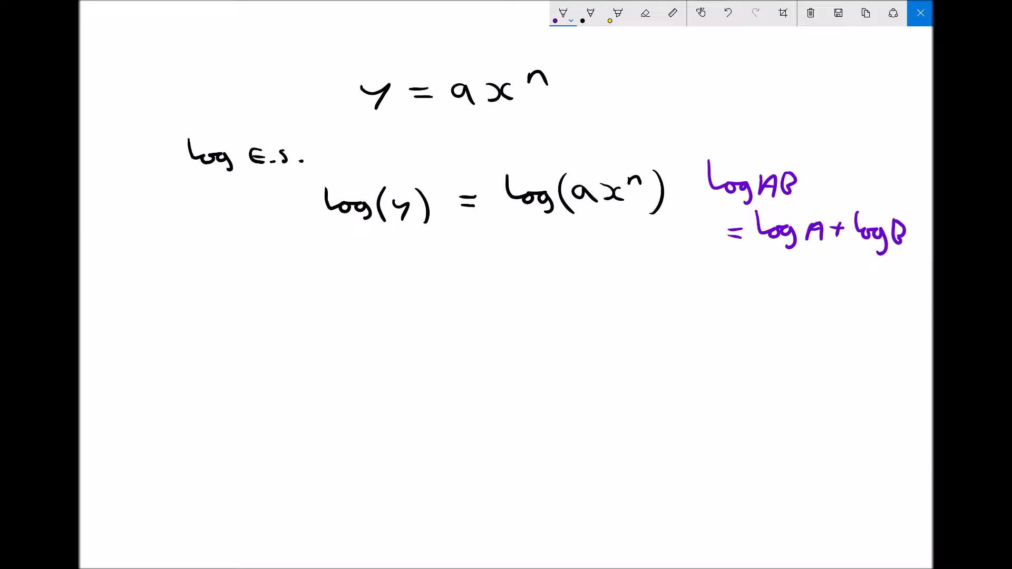
Step: Back in black ink, write log(y) = log(a) + log(xⁿ) on a new line
left_click(563, 13)
left_click(488, 66)
mouse_move(325, 262)
left_mouse_down()
mouse_move(344, 289)
mouse_move(364, 285)
mouse_move(362, 305)
left_mouse_up()
mouse_move(391, 268)
left_mouse_down()
mouse_move(389, 301)
mouse_move(420, 287)
mouse_move(414, 304)
left_mouse_up()
left_click_drag(423, 268, 428, 307)
left_click_drag(466, 280, 482, 280)
mouse_move(467, 293)
left_mouse_down()
mouse_move(503, 283)
mouse_move(539, 305)
left_mouse_up()
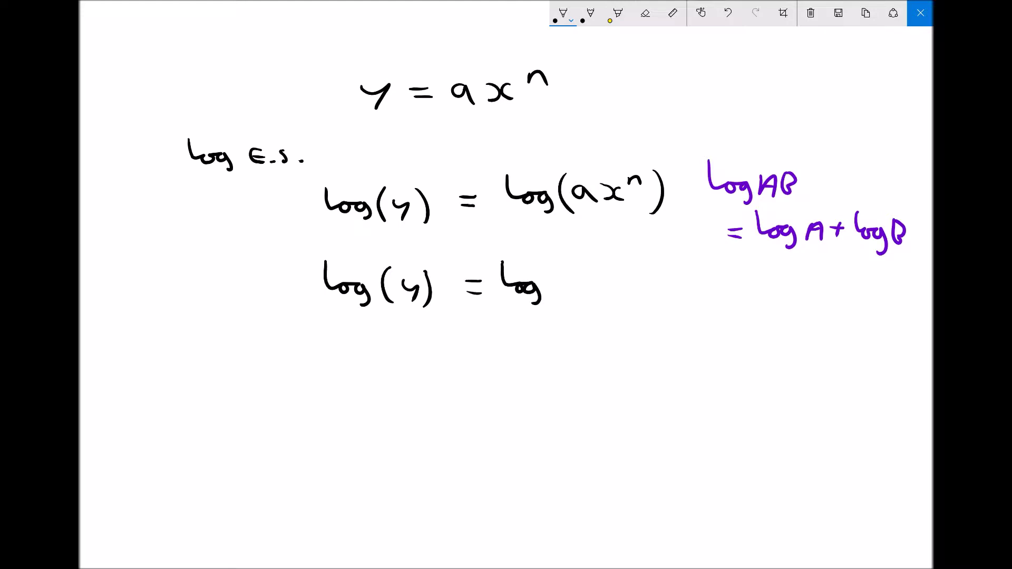
mouse_move(558, 266)
left_mouse_down()
mouse_move(558, 299)
mouse_move(567, 281)
mouse_move(590, 304)
mouse_move(613, 276)
mouse_move(622, 288)
mouse_move(677, 289)
mouse_move(677, 311)
mouse_move(706, 301)
left_mouse_up()
mouse_move(717, 286)
left_mouse_down()
mouse_move(705, 301)
mouse_move(723, 278)
mouse_move(737, 288)
mouse_move(690, 310)
left_mouse_up()
left_click_drag(742, 276, 738, 314)
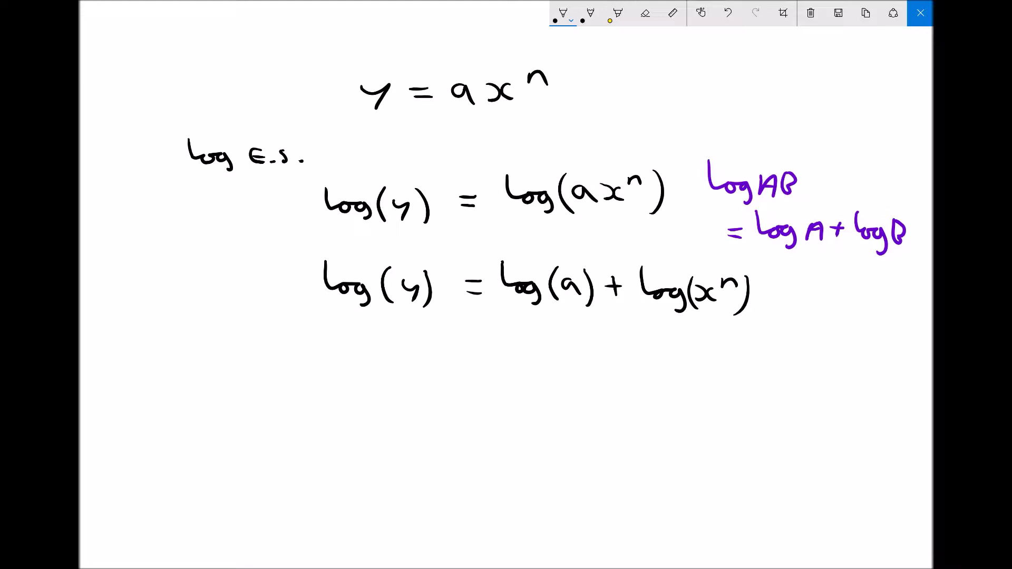
Step: Underline a, label a as A and xⁿ as B, and circle the product rule
mouse_move(596, 217)
left_mouse_down()
mouse_move(577, 218)
mouse_move(635, 219)
mouse_move(613, 219)
left_mouse_up()
mouse_move(568, 169)
left_mouse_down()
mouse_move(575, 156)
mouse_move(584, 173)
left_mouse_up()
left_click_drag(616, 150, 616, 164)
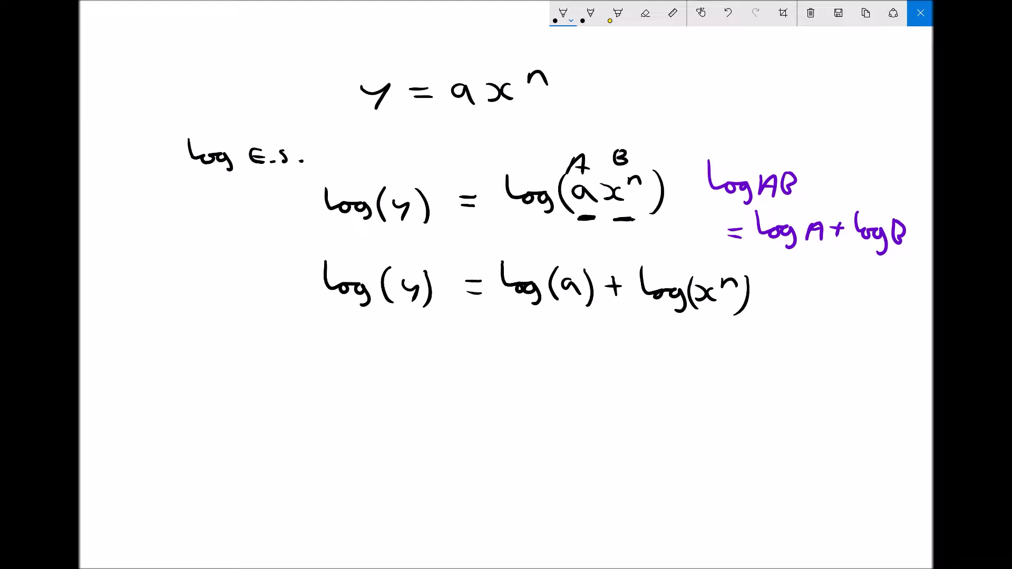
mouse_move(742, 128)
left_mouse_down()
mouse_move(698, 145)
mouse_move(854, 280)
mouse_move(808, 146)
mouse_move(762, 134)
left_mouse_up()
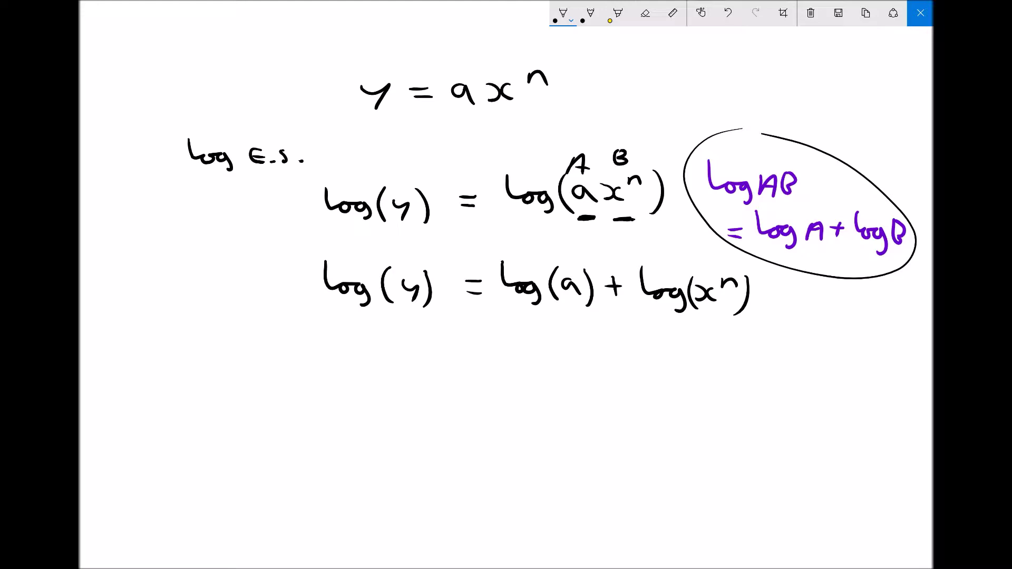
Step: Write the purple power rule log Aⁿ = n log A and underline the x in log(xⁿ)
left_click(562, 12)
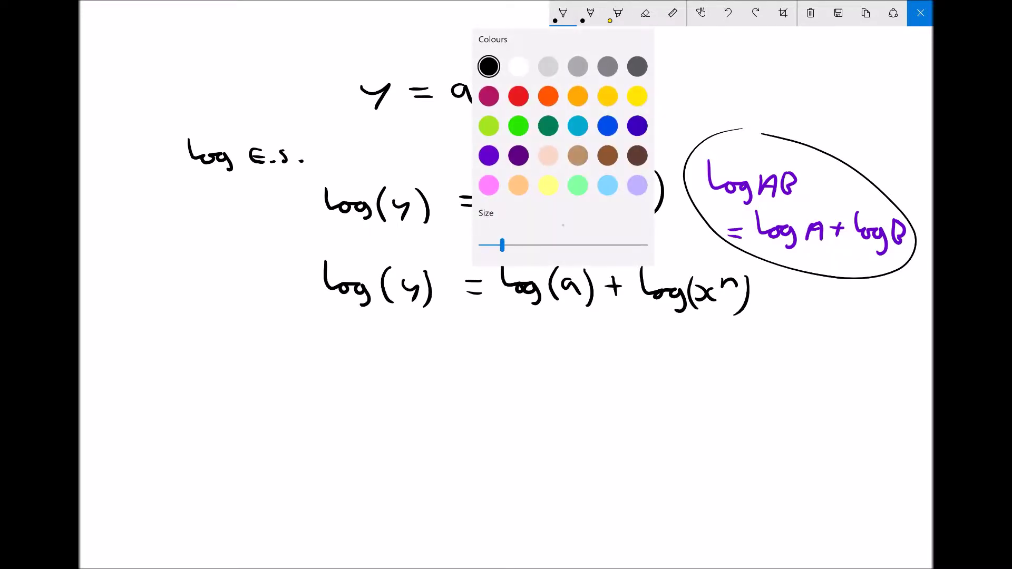
key("Escape")
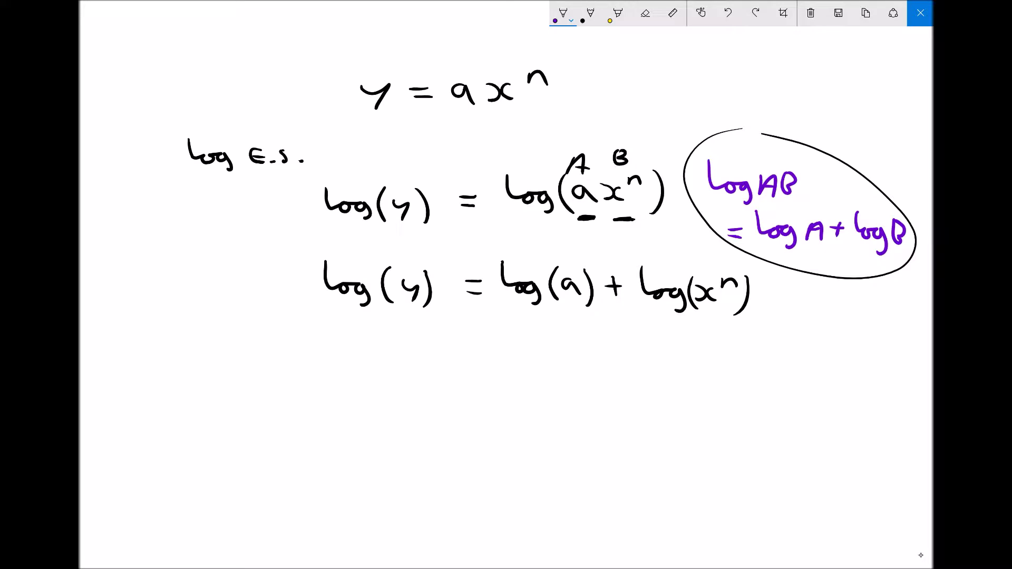
mouse_move(681, 344)
left_mouse_down()
mouse_move(701, 364)
mouse_move(728, 360)
mouse_move(730, 378)
mouse_move(759, 352)
mouse_move(762, 370)
left_mouse_up()
left_click_drag(751, 363, 780, 355)
left_click_drag(795, 357, 808, 364)
mouse_move(818, 354)
left_mouse_down()
mouse_move(837, 369)
mouse_move(853, 365)
left_mouse_up()
mouse_move(847, 364)
left_mouse_down()
mouse_move(874, 360)
mouse_move(867, 382)
left_mouse_up()
mouse_move(880, 373)
left_mouse_down()
mouse_move(889, 353)
mouse_move(904, 373)
mouse_move(900, 361)
left_mouse_up()
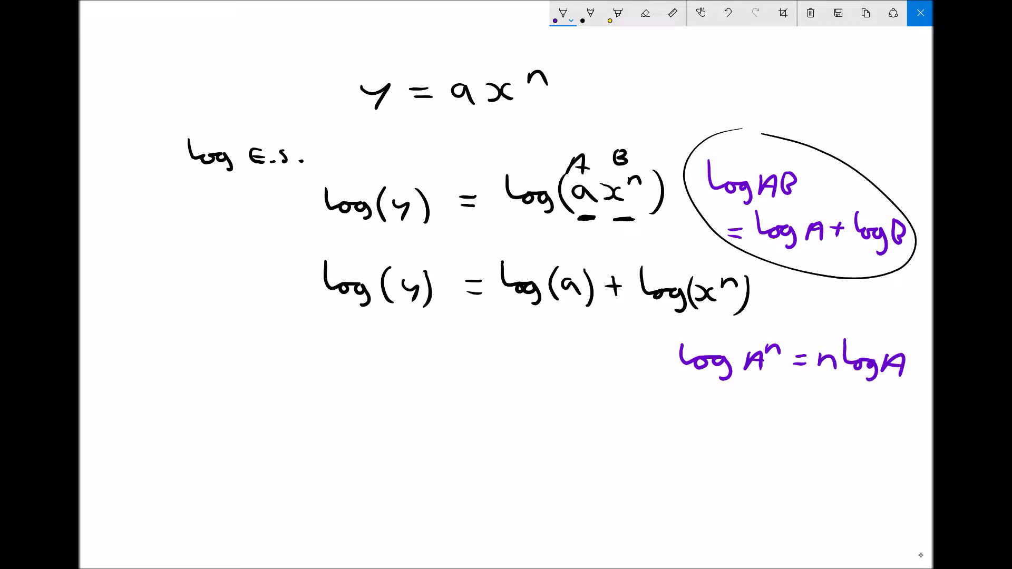
mouse_move(705, 312)
left_mouse_down()
mouse_move(728, 311)
mouse_move(704, 312)
left_mouse_up()
Step: In black ink, write log(y) = log(a) + n log(x) on a new bottom line
left_click(563, 13)
left_click(488, 67)
left_click_drag(333, 385, 349, 406)
left_click_drag(360, 401, 372, 420)
mouse_move(394, 378)
left_mouse_down()
mouse_move(391, 407)
mouse_move(419, 404)
mouse_move(428, 418)
left_mouse_up()
mouse_move(475, 395)
left_mouse_down()
mouse_move(493, 392)
mouse_move(492, 401)
left_mouse_up()
mouse_move(510, 373)
left_mouse_down()
mouse_move(511, 395)
mouse_move(542, 394)
mouse_move(552, 411)
left_mouse_up()
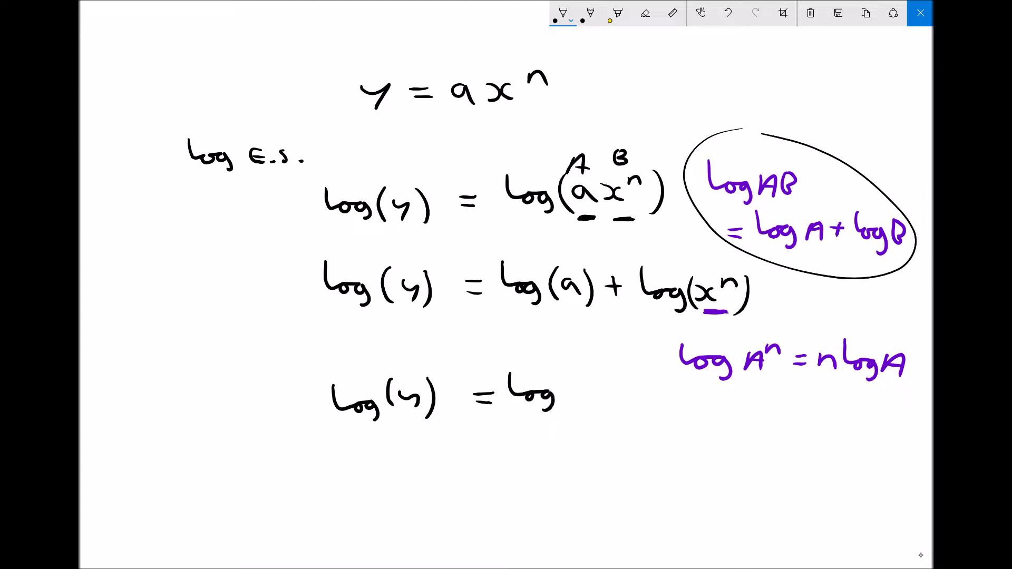
mouse_move(571, 376)
left_mouse_down()
mouse_move(569, 412)
mouse_move(604, 414)
mouse_move(635, 394)
mouse_move(636, 408)
left_mouse_up()
left_click_drag(628, 399, 726, 414)
left_click_drag(743, 411, 737, 436)
left_click_drag(768, 396, 762, 429)
left_click_drag(769, 410, 801, 444)
left_click_drag(421, 400, 408, 420)
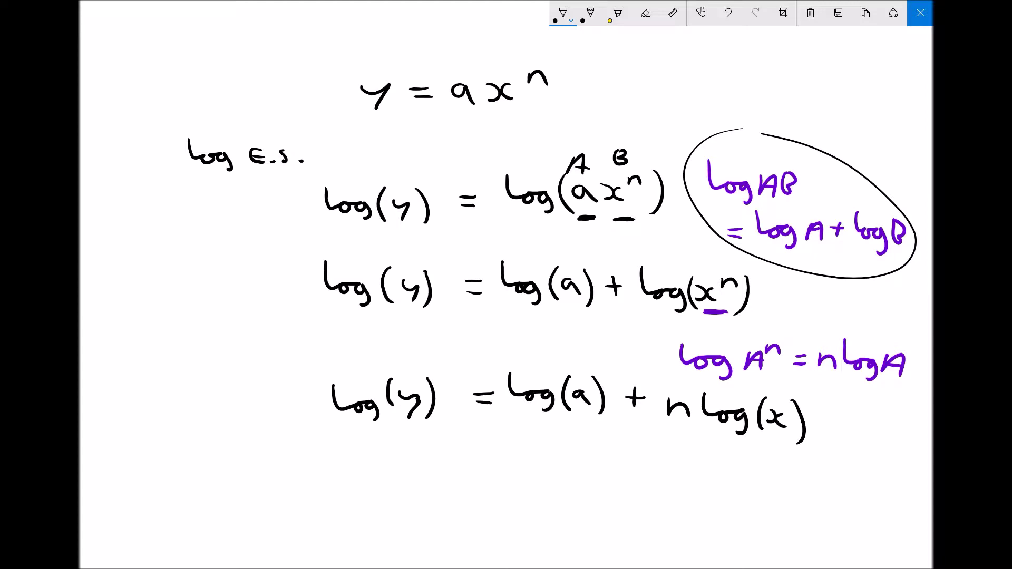
Step: Write y = mx + c in red below the final log equation
left_click(562, 12)
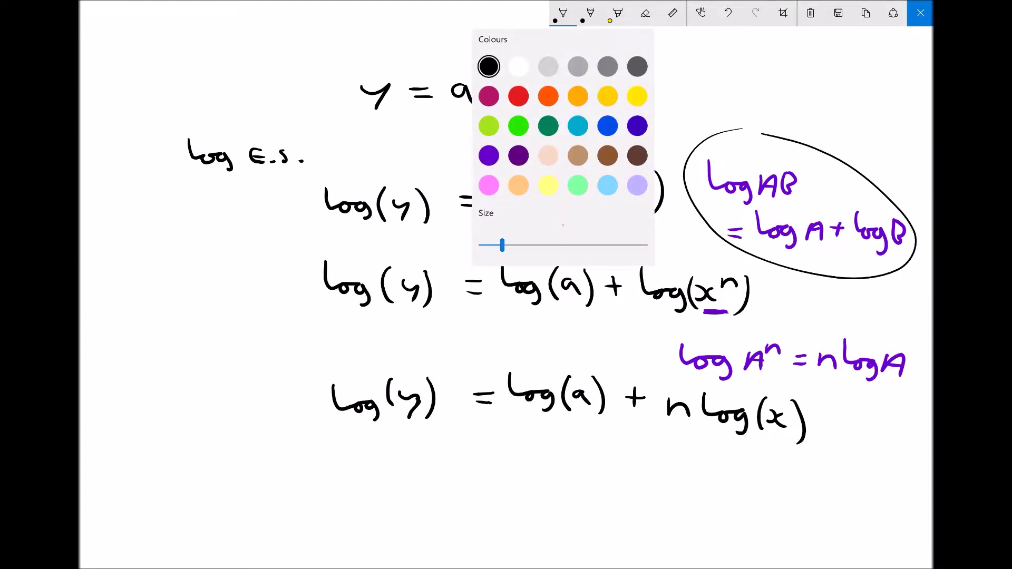
left_click(518, 96)
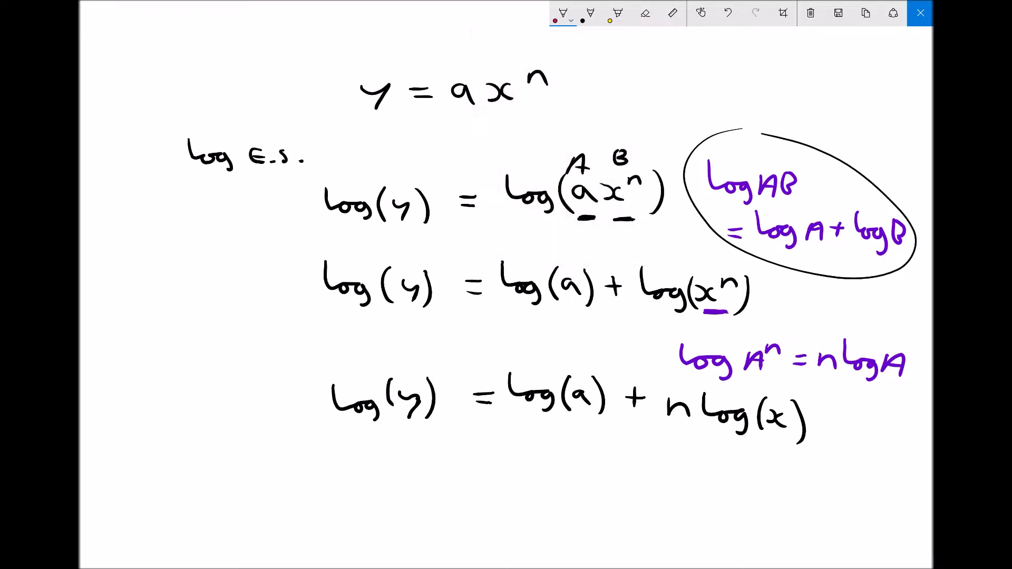
left_click_drag(361, 476, 372, 513)
left_click_drag(435, 479, 454, 480)
mouse_move(436, 489)
left_mouse_down()
mouse_move(594, 488)
mouse_move(608, 475)
left_mouse_up()
mouse_move(642, 466)
left_mouse_down()
mouse_move(627, 476)
mouse_move(644, 482)
left_mouse_up()
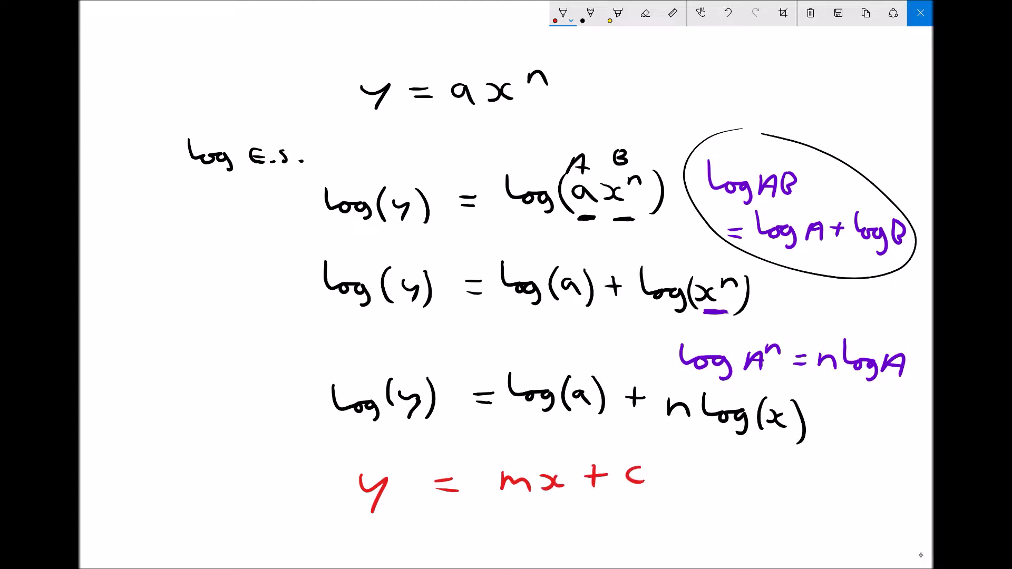
Step: Write a second red line, y = c + mx
mouse_move(375, 525)
left_mouse_down()
mouse_move(391, 535)
mouse_move(387, 552)
left_mouse_up()
left_click_drag(468, 527, 448, 529)
left_click_drag(449, 537, 469, 538)
left_click_drag(536, 520, 543, 539)
left_click_drag(590, 518, 589, 540)
left_click_drag(602, 529, 578, 531)
left_click_drag(632, 523, 682, 544)
left_click_drag(694, 528, 698, 545)
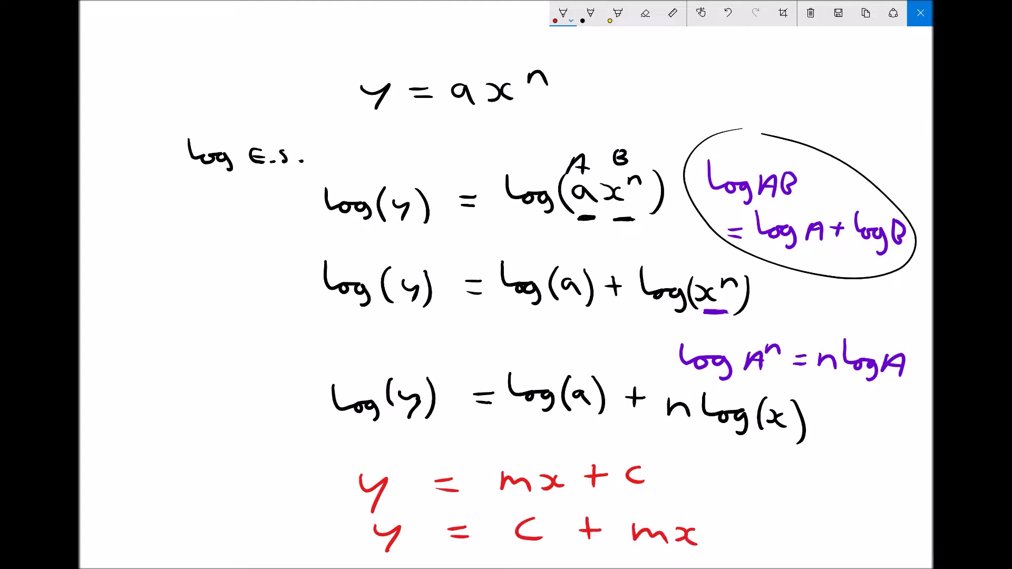
Step: Mark the final log equation with a circled star and y = c + mx with a circled cross
mouse_move(278, 378)
left_mouse_down()
mouse_move(296, 394)
mouse_move(278, 392)
left_mouse_up()
mouse_move(284, 372)
left_mouse_down()
mouse_move(286, 397)
mouse_move(297, 386)
left_mouse_up()
mouse_move(289, 368)
left_mouse_down()
mouse_move(279, 400)
mouse_move(288, 367)
left_mouse_up()
mouse_move(313, 524)
left_mouse_down()
mouse_move(295, 541)
mouse_move(316, 543)
mouse_move(318, 527)
left_mouse_up()
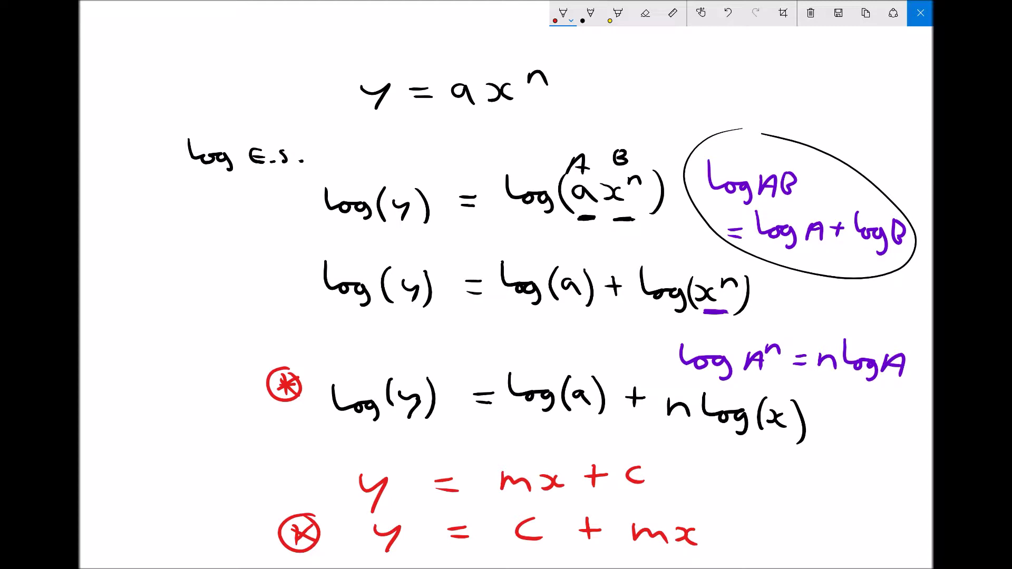
left_click(618, 13)
Step: Highlight c with log(a) and m with n, then highlight the original y = axⁿ in yellow
mouse_move(545, 548)
left_mouse_down()
mouse_move(522, 532)
mouse_move(528, 511)
left_mouse_up()
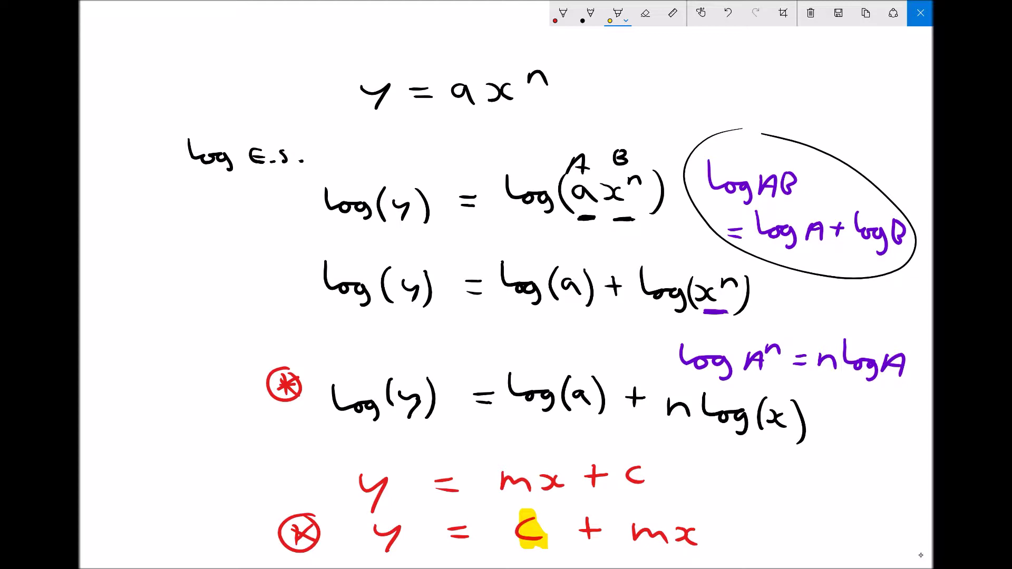
left_click_drag(588, 406, 511, 379)
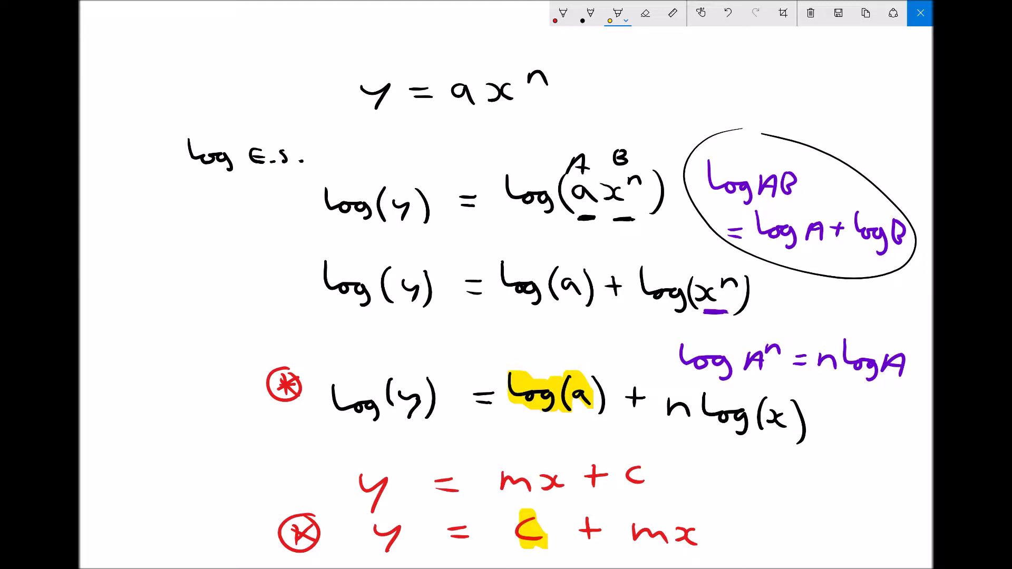
left_click_drag(664, 538, 630, 545)
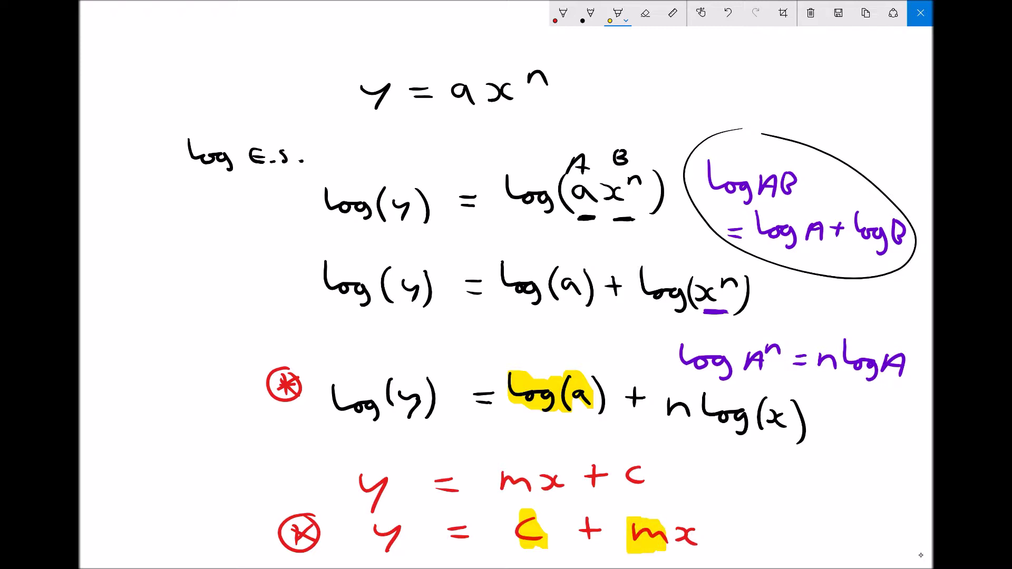
mouse_move(687, 393)
left_mouse_down()
mouse_move(685, 422)
mouse_move(663, 424)
left_mouse_up()
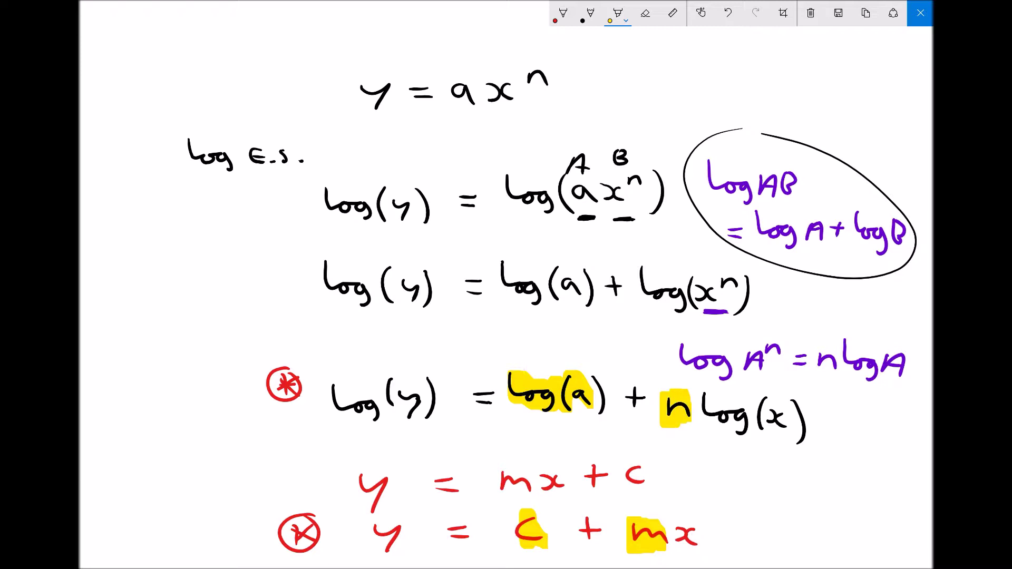
mouse_move(545, 73)
left_mouse_down()
mouse_move(531, 89)
mouse_move(369, 102)
left_mouse_up()
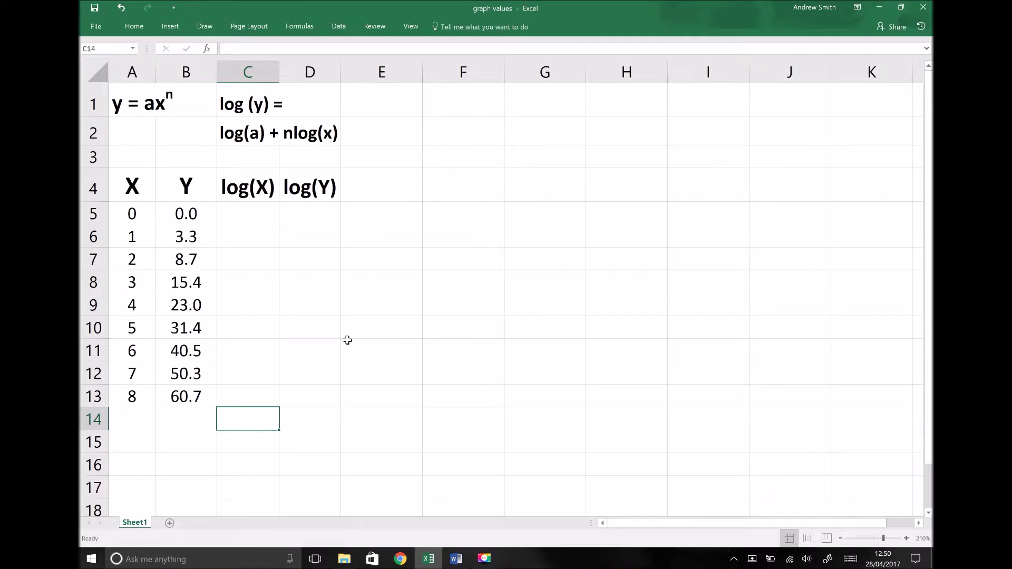
left_click_drag(202, 102, 135, 102)
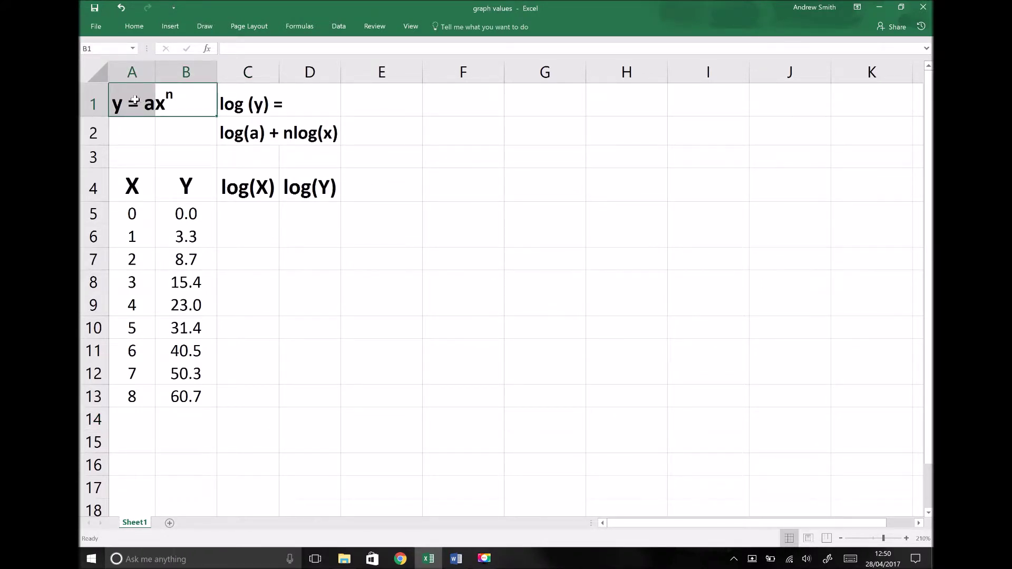
left_click(320, 129)
left_click_drag(320, 128, 243, 106)
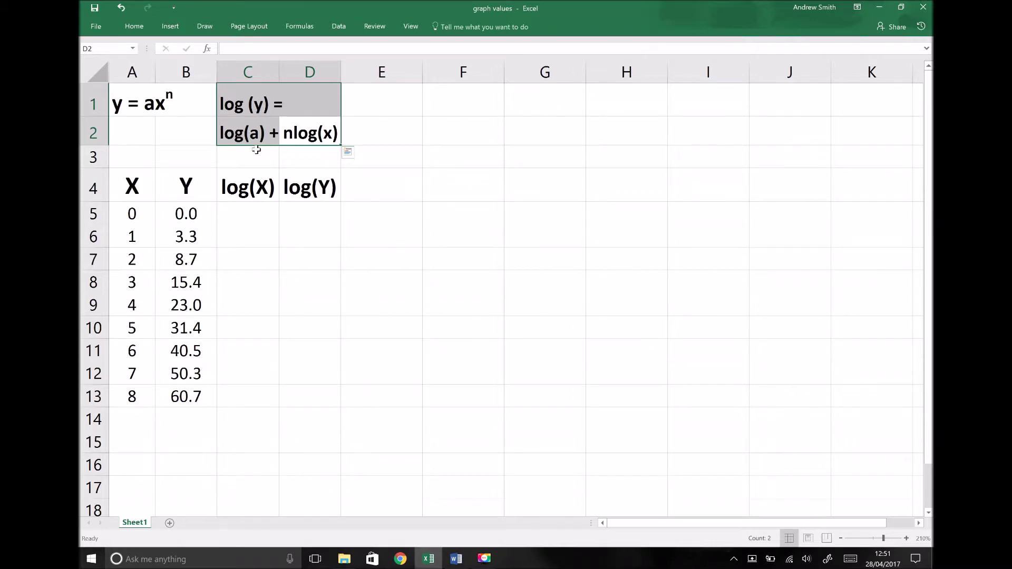
left_click(246, 215)
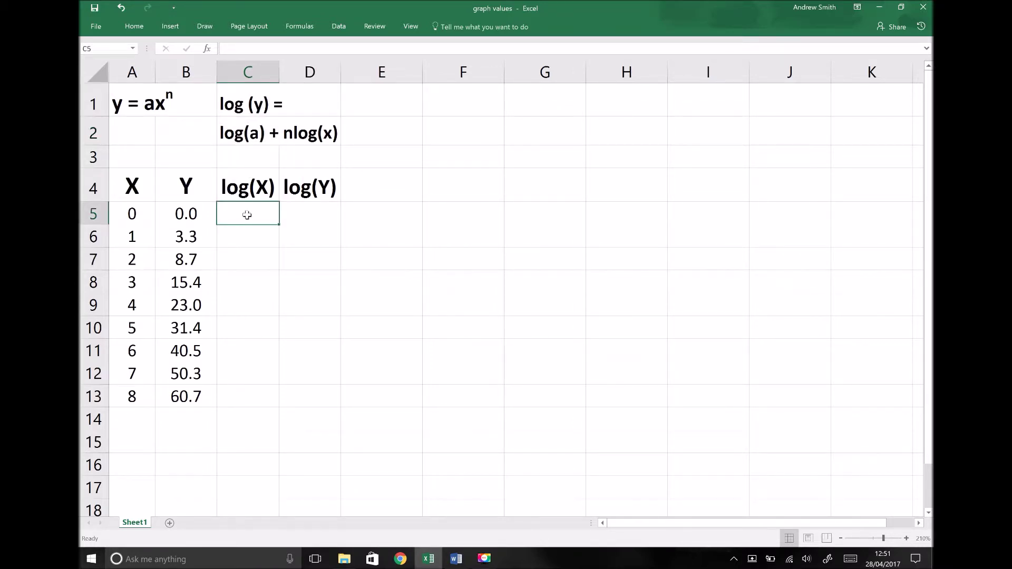
left_click(296, 212)
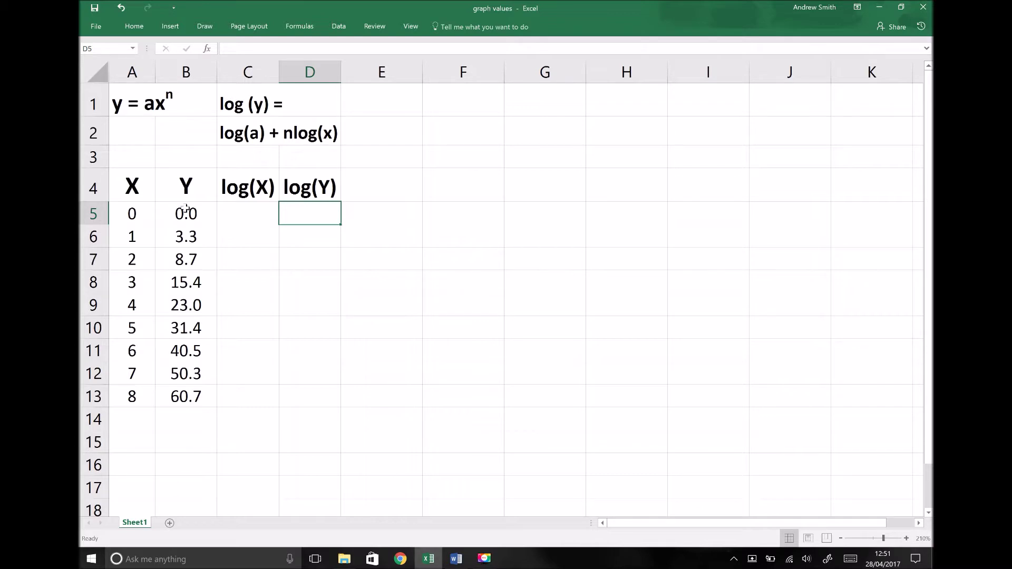
left_click(146, 214)
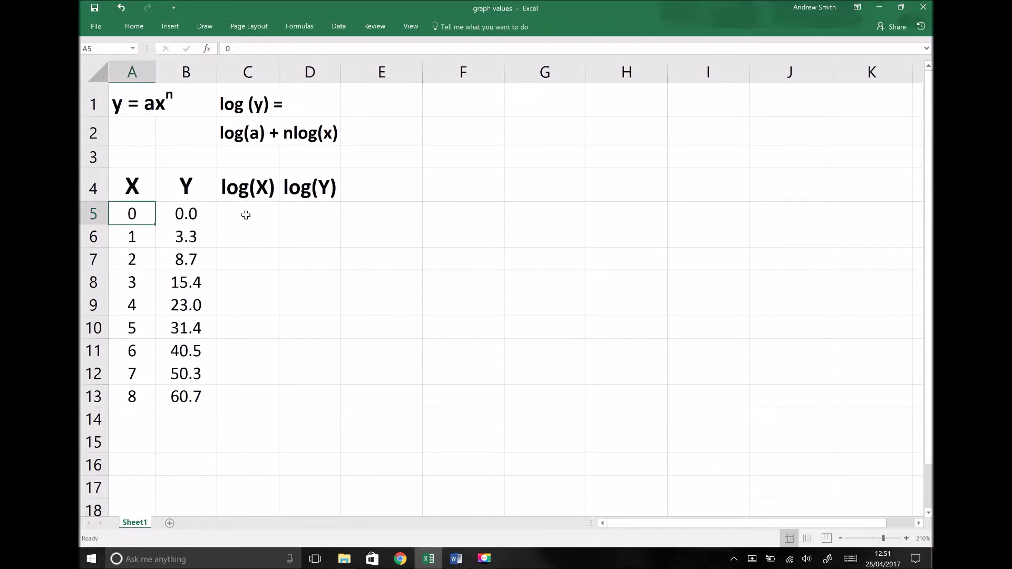
left_click(245, 215)
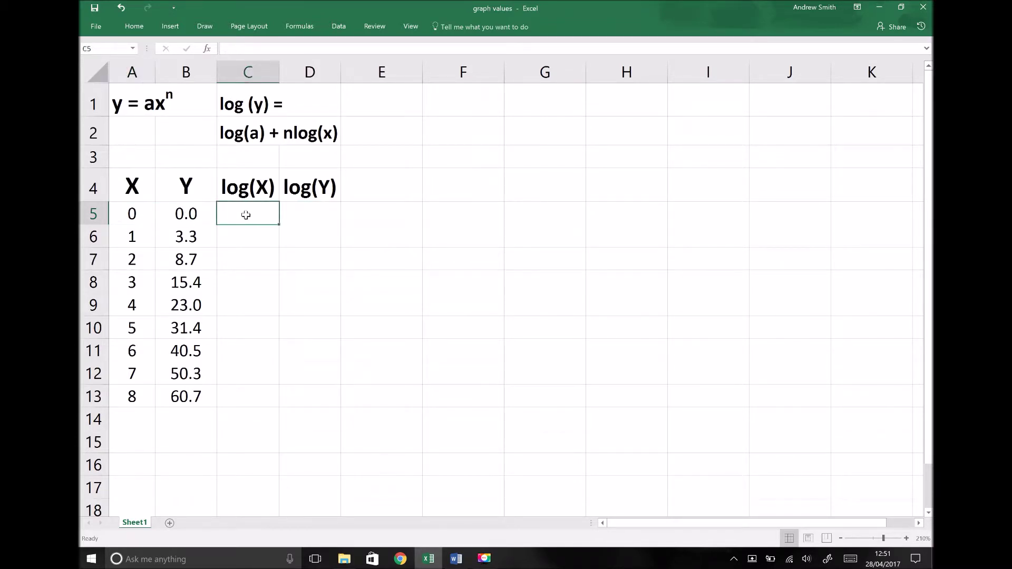
left_click(136, 237)
left_click(250, 238)
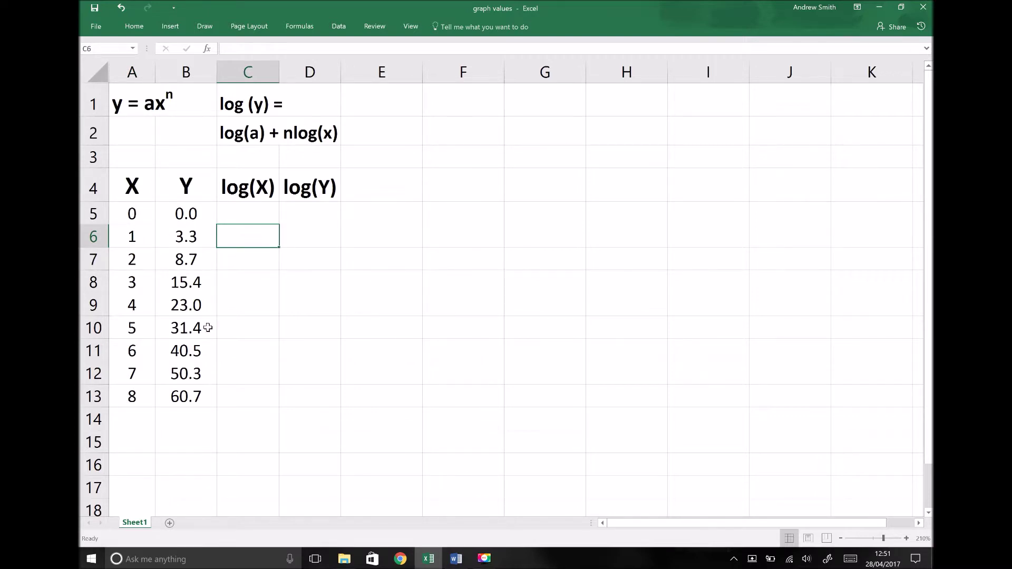
left_click_drag(311, 213, 289, 405)
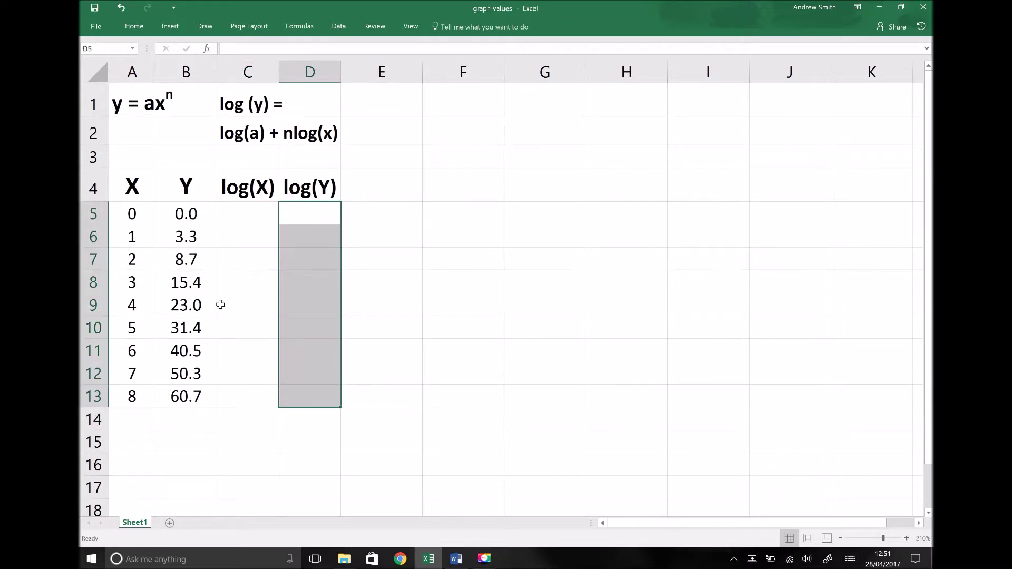
left_click_drag(189, 213, 185, 280)
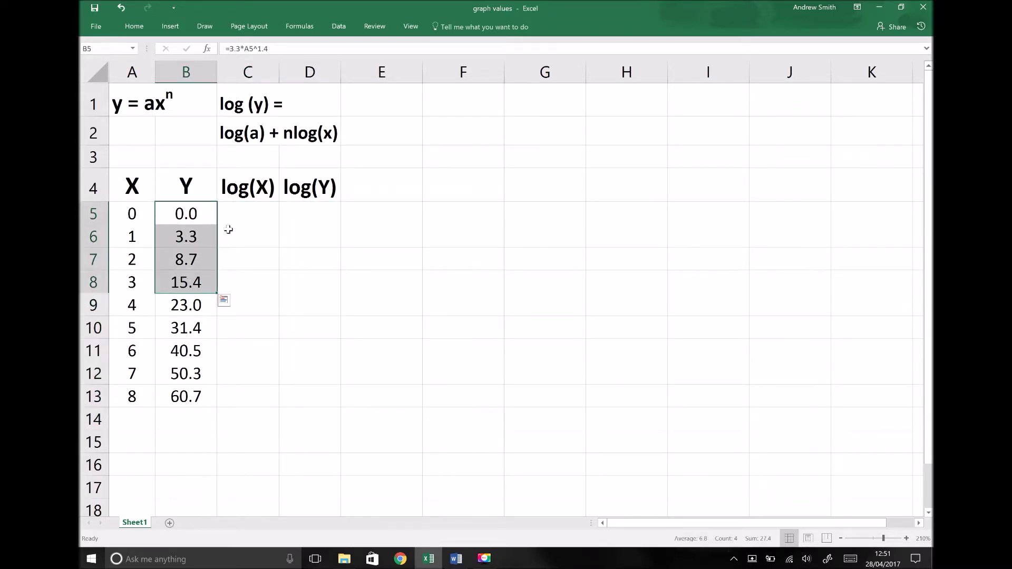
left_click(251, 215)
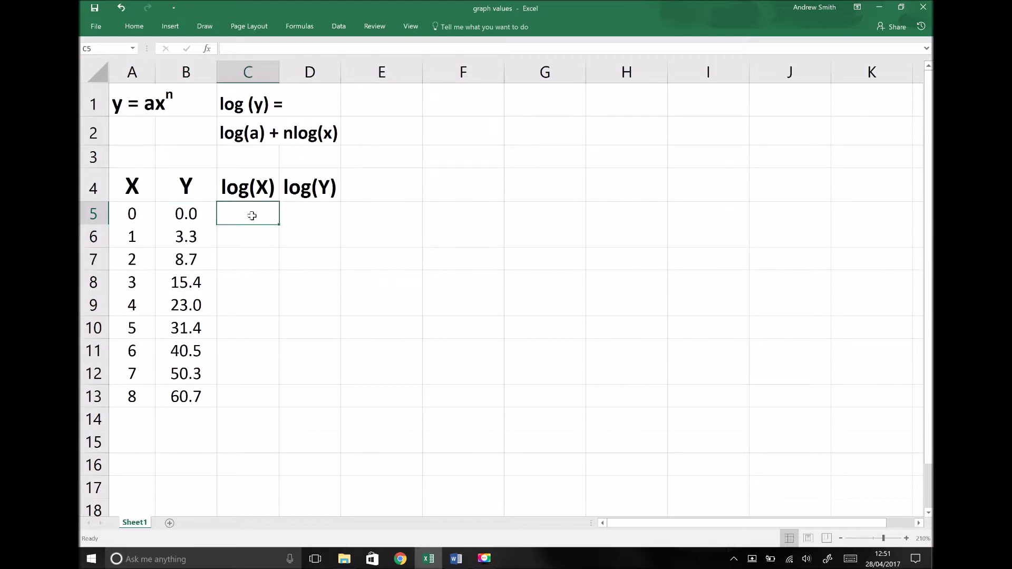
Step: Enter =LOG(A5) in C5 for the first log(X) value
type("=log")
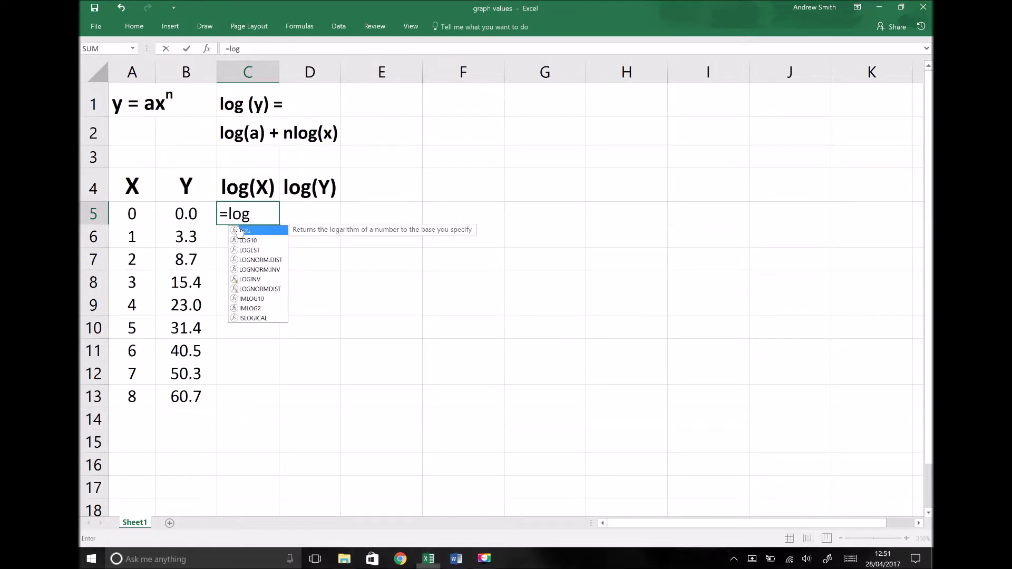
double_click(241, 231)
left_click(129, 218)
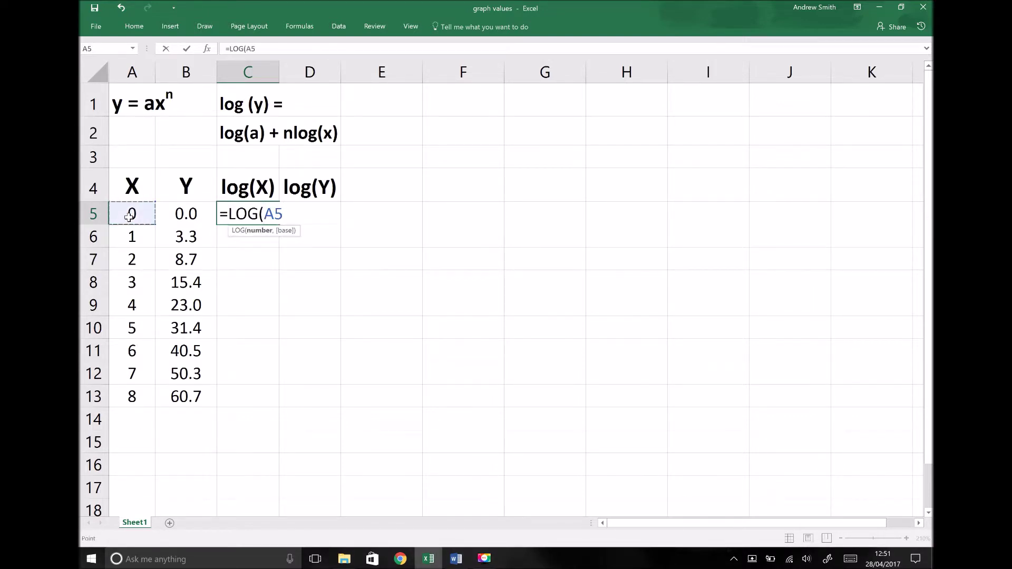
type(")")
key("Return")
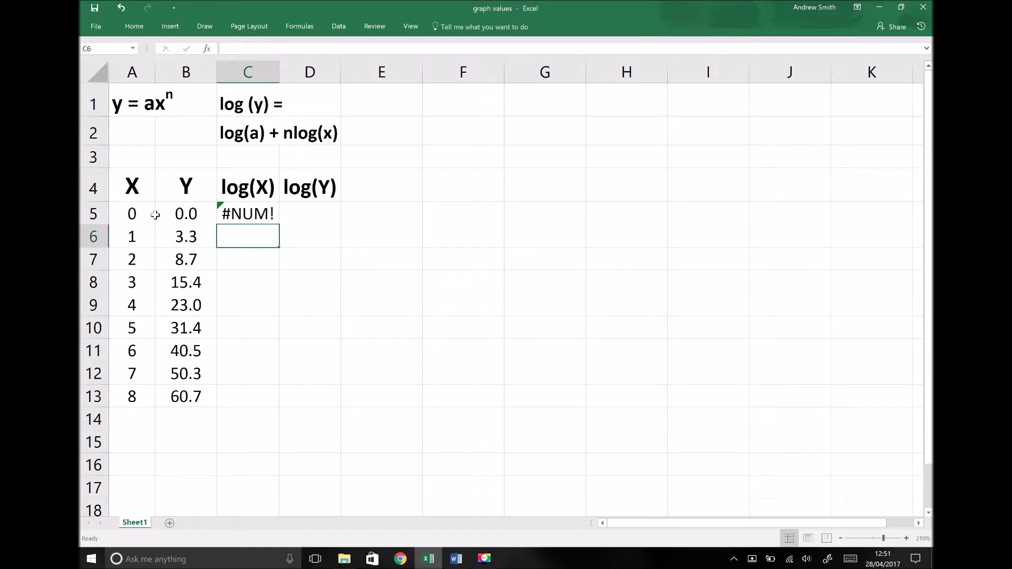
Step: Enter =LOG(B5) in D5 for the first log(Y) value
left_click(311, 216)
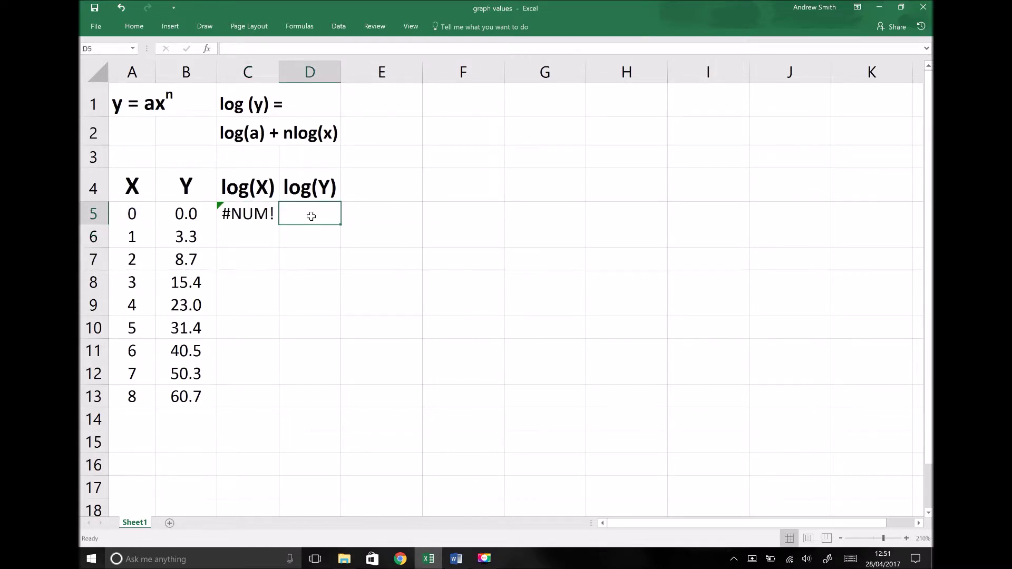
type("=log")
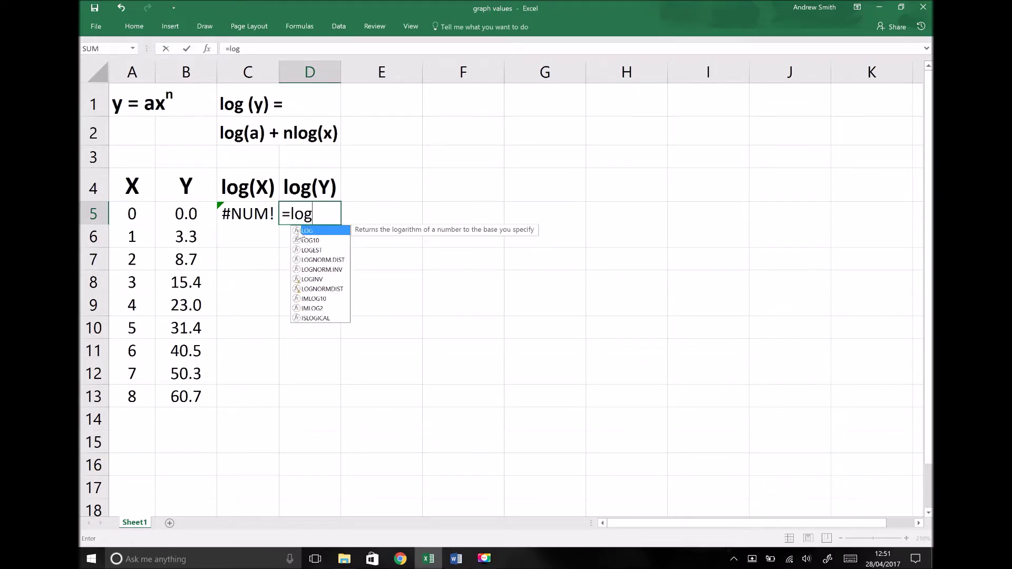
double_click(299, 233)
left_click(195, 213)
type(")")
key("Return")
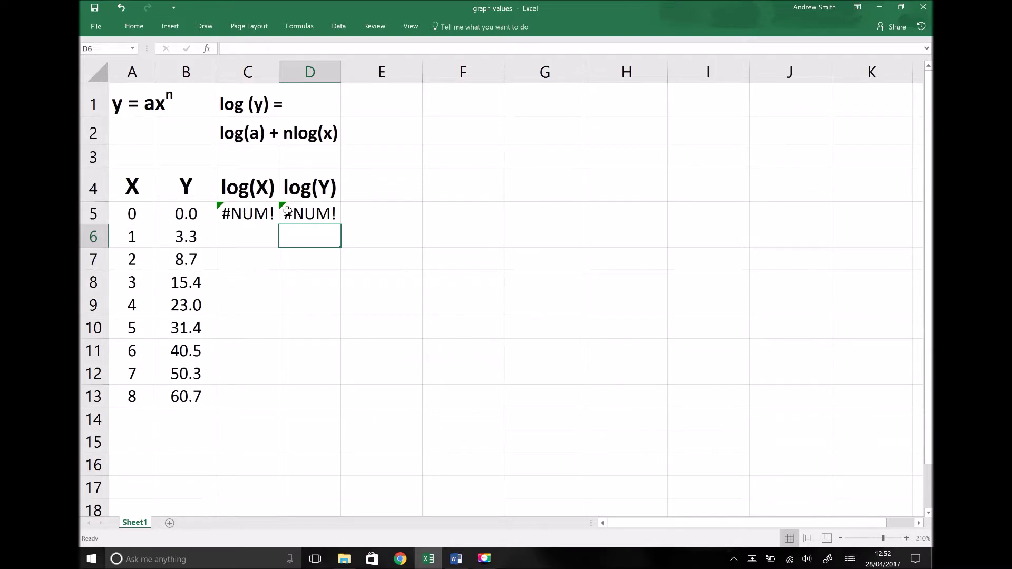
Step: Fill the C5:D5 LOG formulas down to row 13, checking C6, C9, B11 and D11, then select C6:D13
left_click_drag(297, 211, 267, 212)
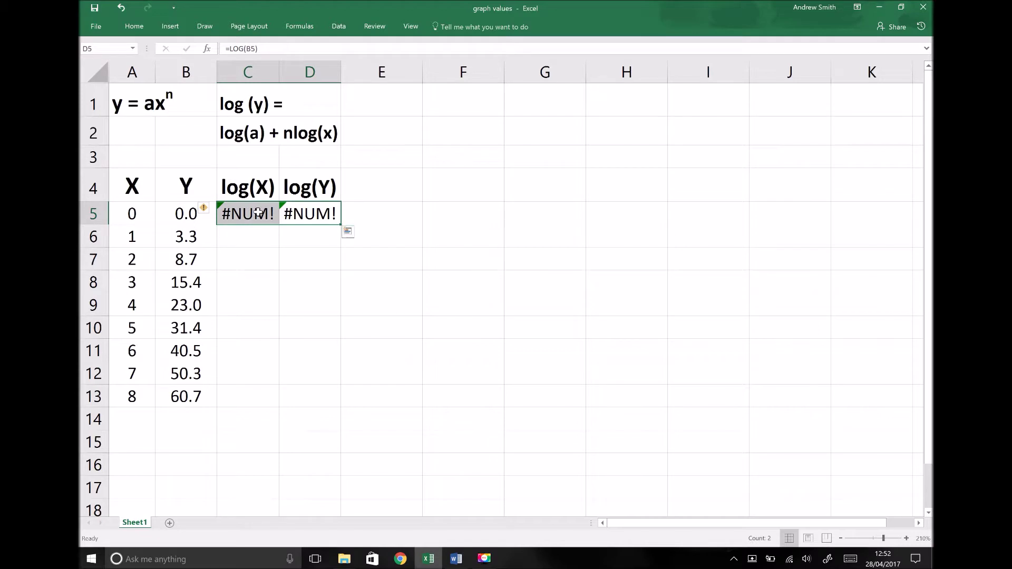
left_click_drag(340, 222, 323, 398)
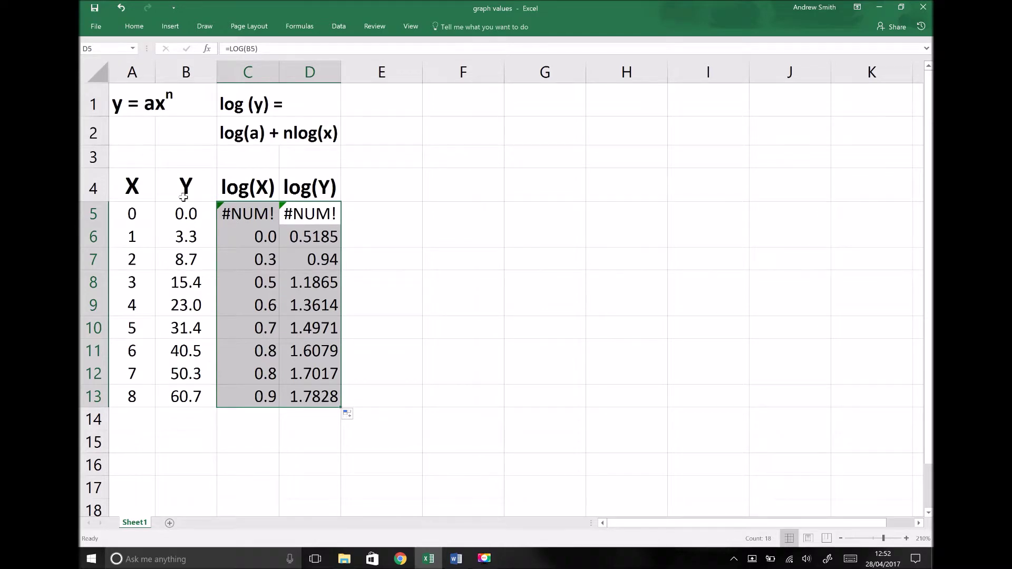
left_click(231, 231)
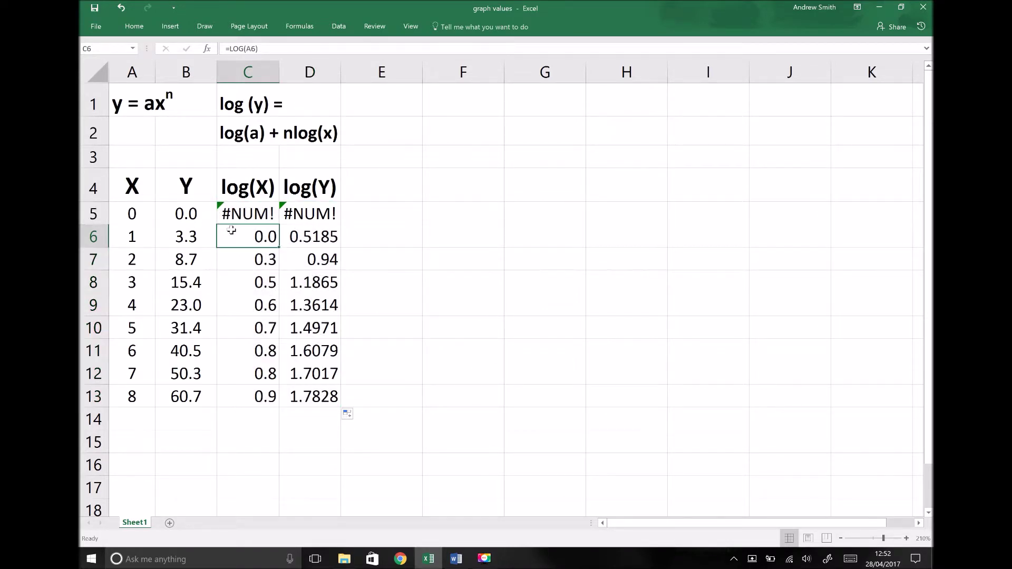
left_click(258, 306)
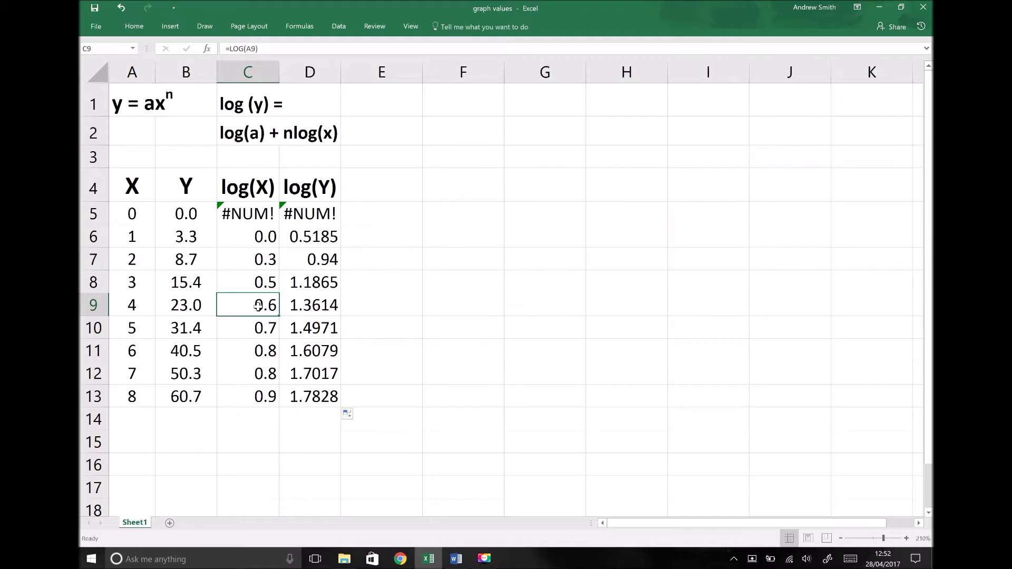
left_click(199, 348)
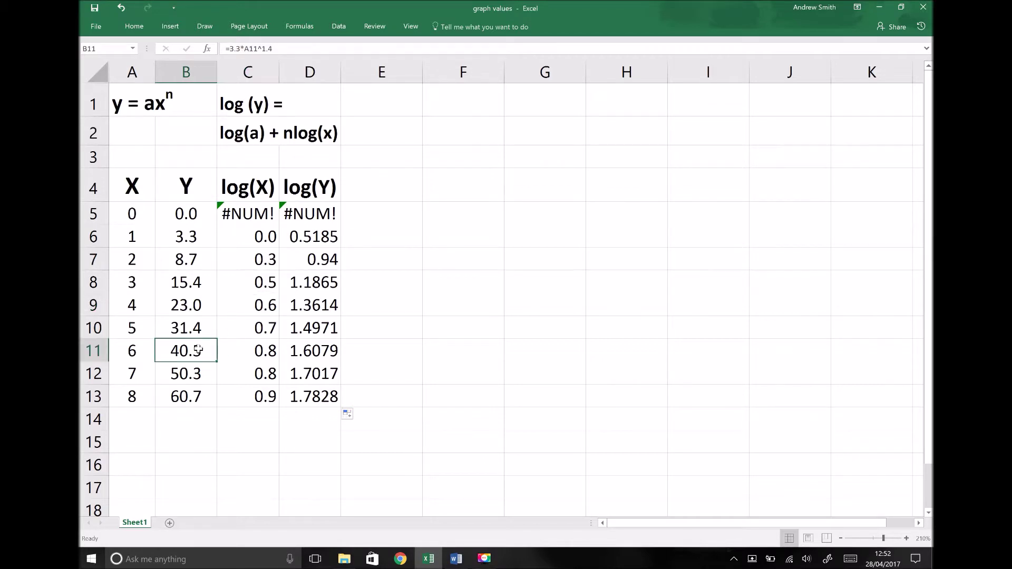
left_click(298, 352)
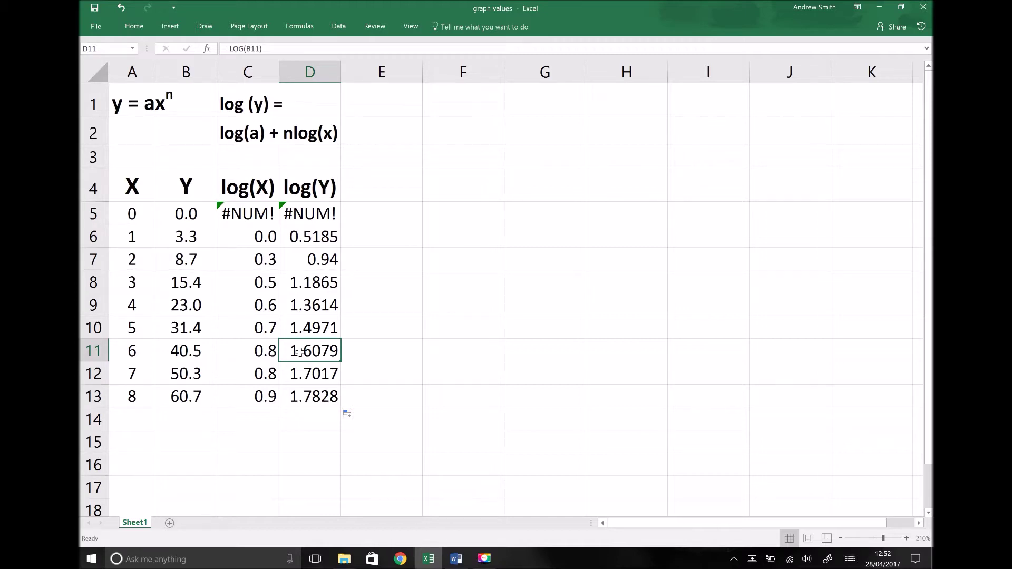
left_click_drag(242, 236, 283, 395)
Step: Format C6:D13 as Number with 2 decimal places through Format Cells
right_click(283, 395)
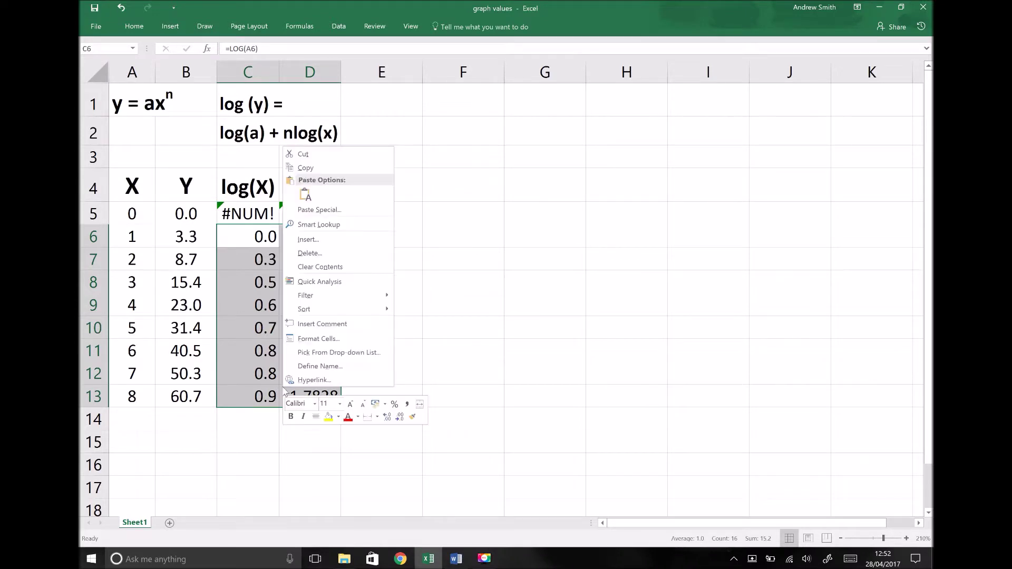
left_click(319, 339)
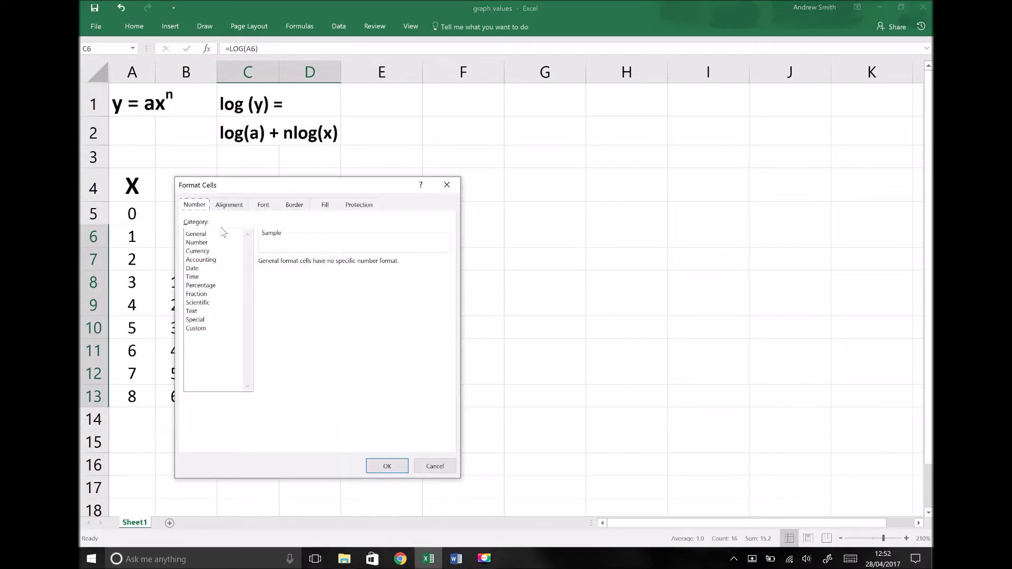
left_click(211, 242)
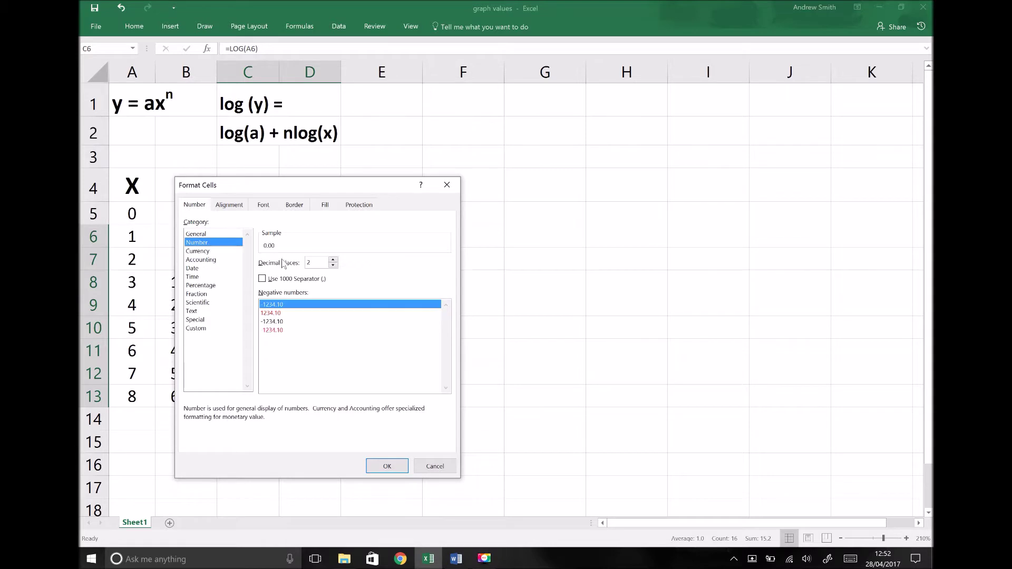
left_click(385, 471)
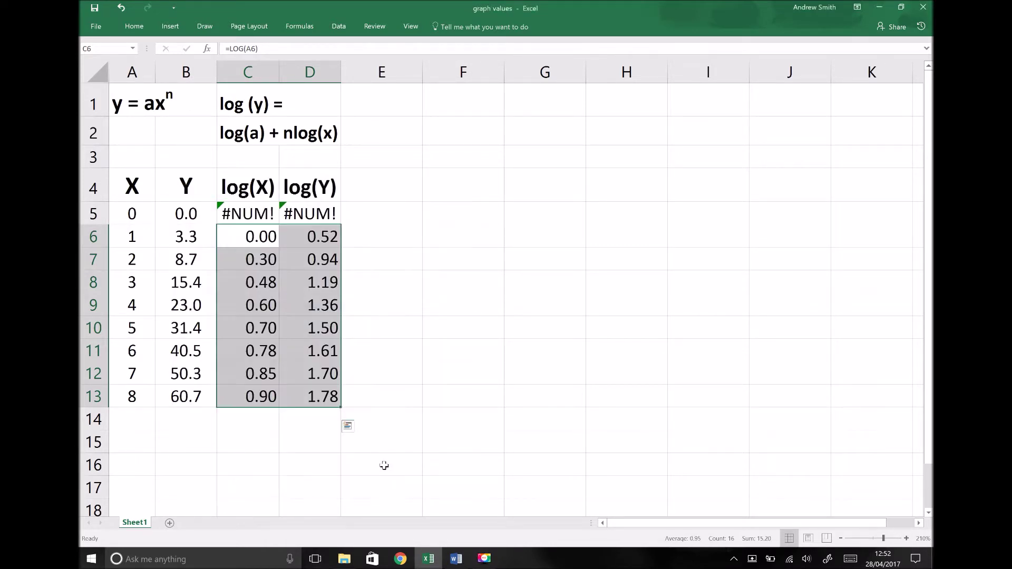